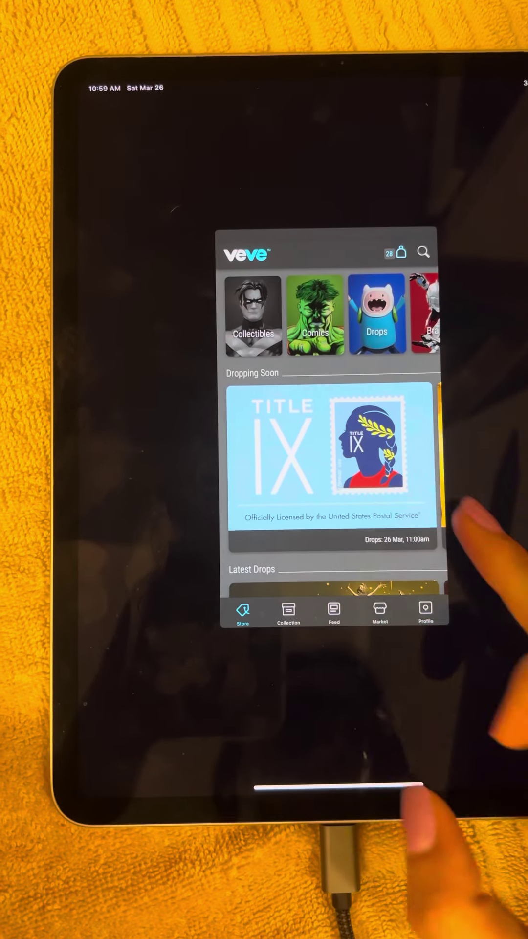
Swipe the Dropping Soon banner to reach the Title IX stamp drop
drag(411, 470, 316, 477)
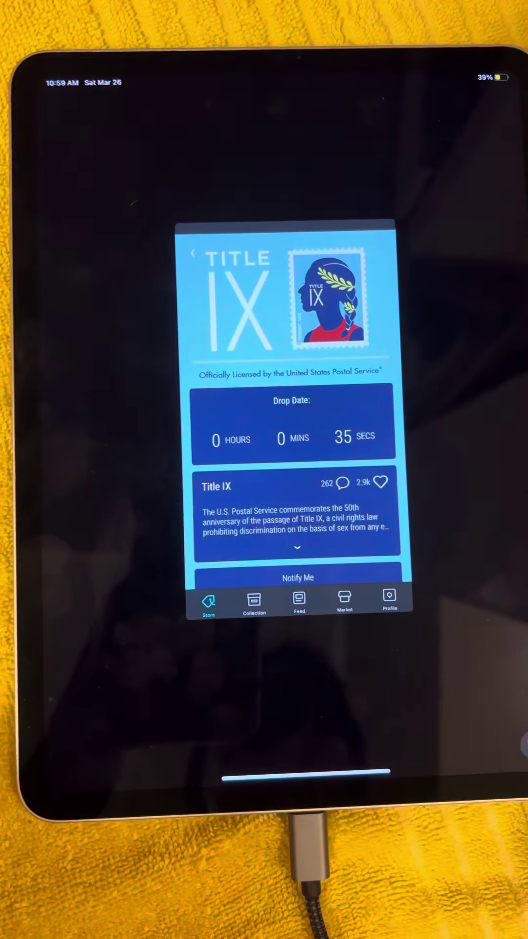
drag(437, 543, 433, 499)
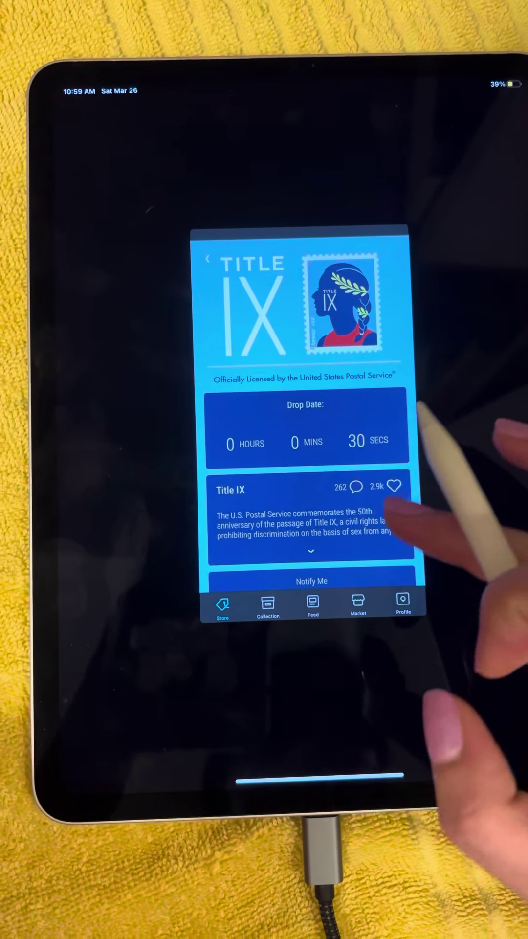
drag(432, 429, 433, 343)
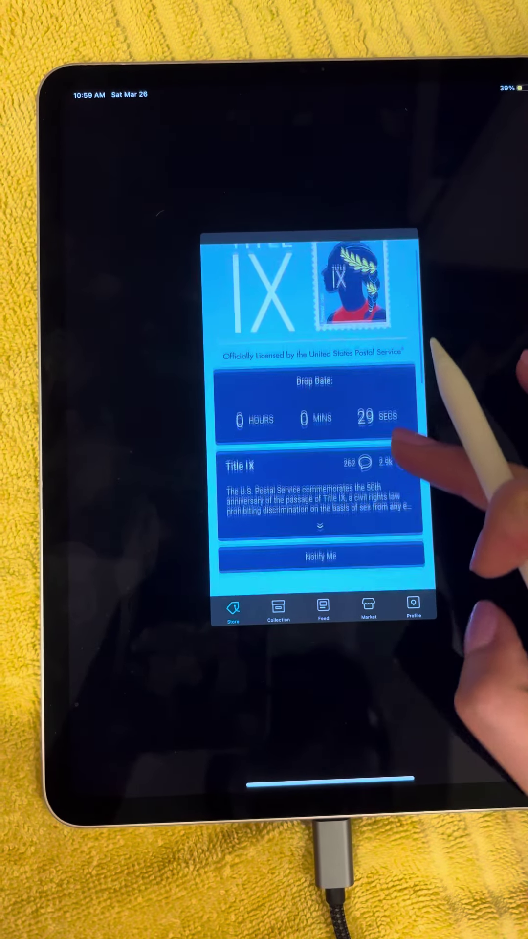
drag(402, 444, 404, 407)
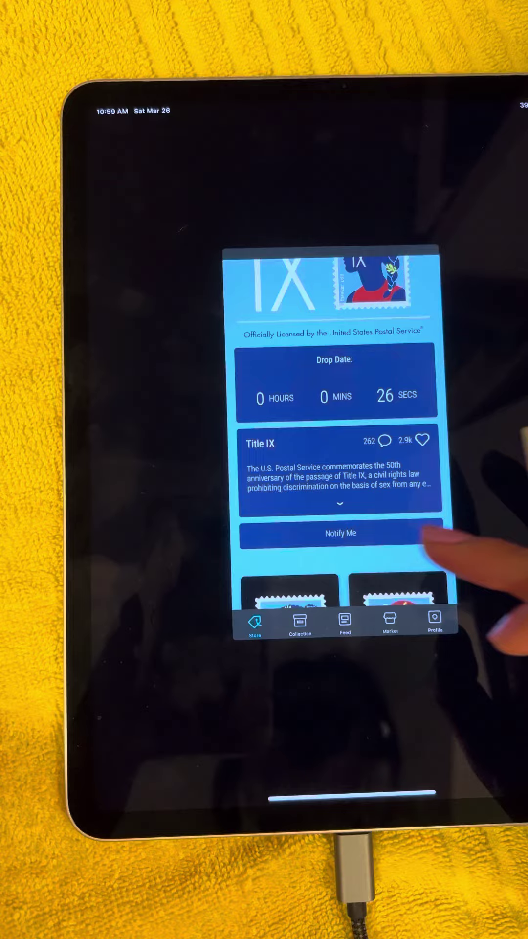
mouse_move(440, 536)
mouse_down()
mouse_move(408, 323)
mouse_move(409, 535)
mouse_up()
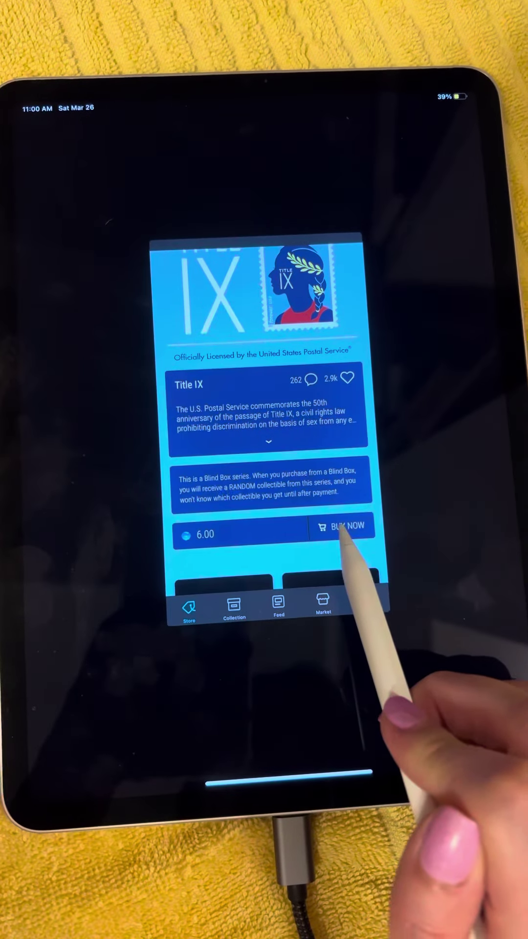
Attempt Buy Now on the Title IX blind box twice, dismissing each all-editions-allocated message
click(354, 524)
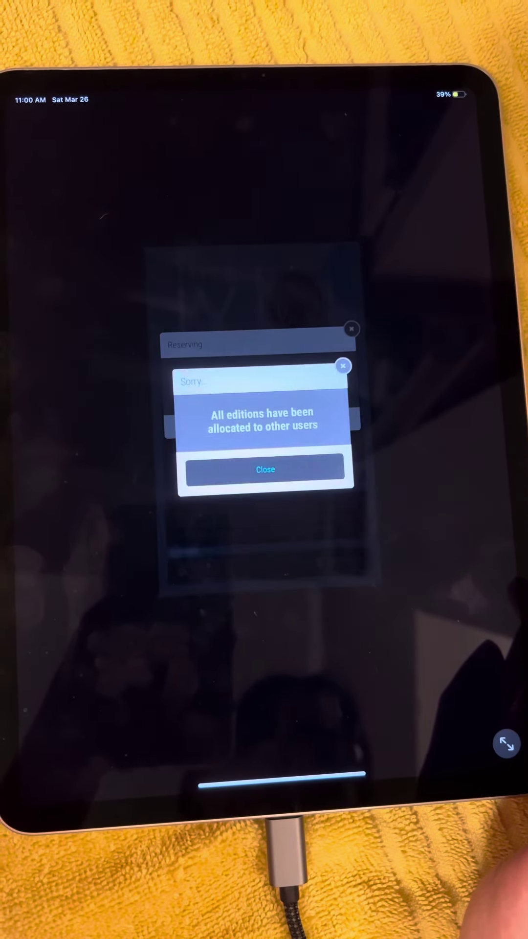
click(294, 469)
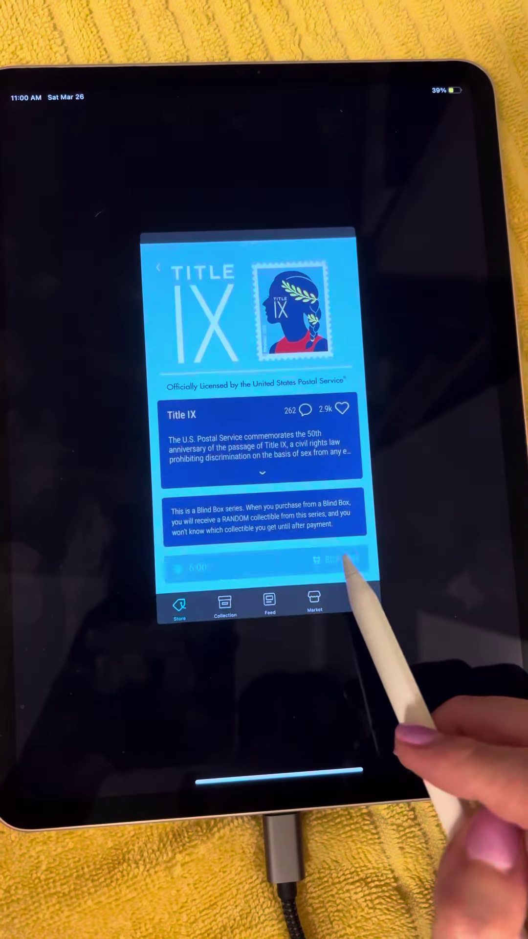
click(352, 561)
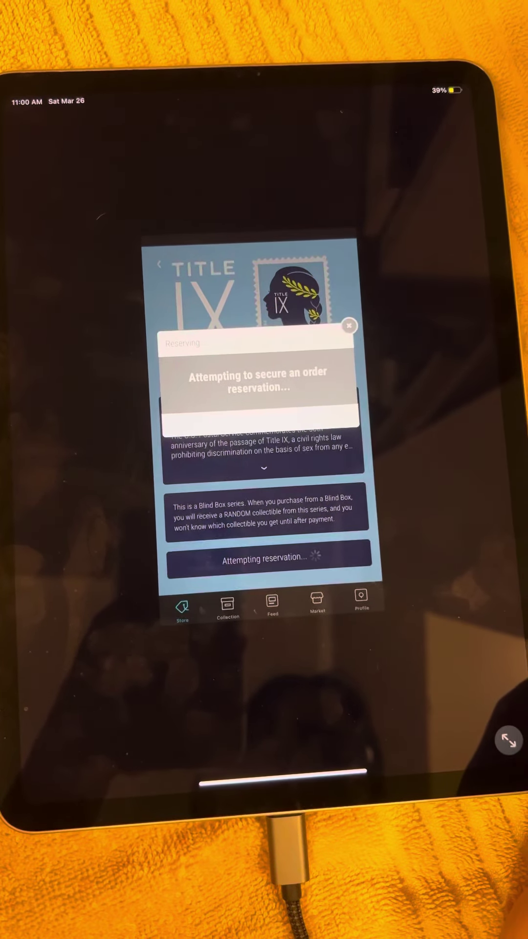
click(279, 468)
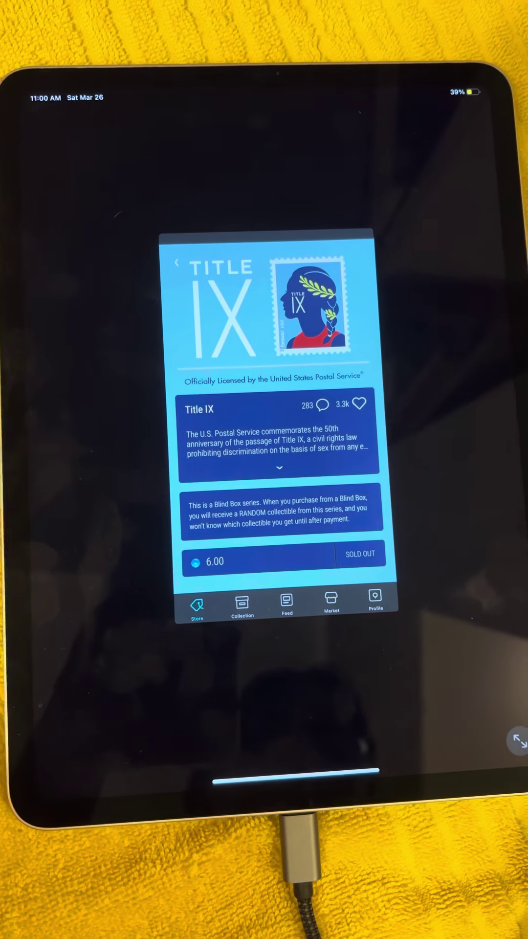
scroll(330, 478, down, 5)
scroll(293, 441, down, 5)
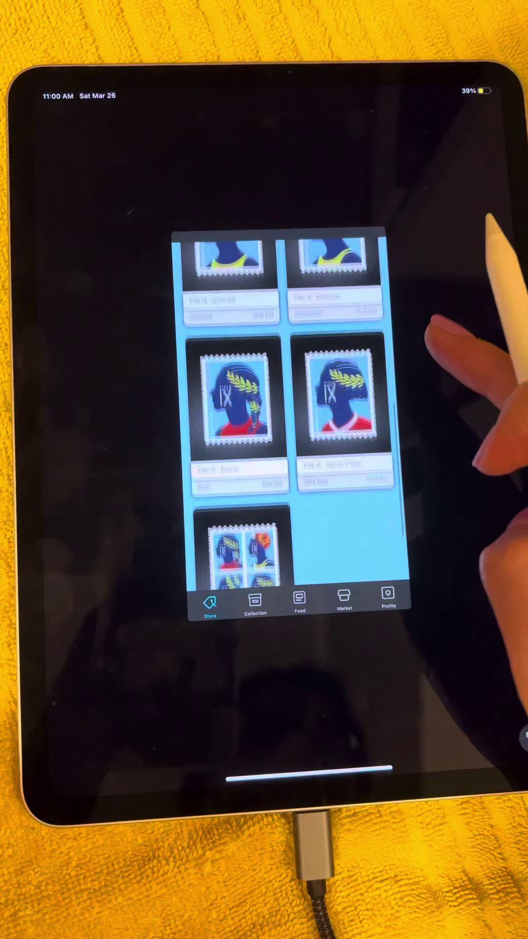
scroll(293, 440, up, 10)
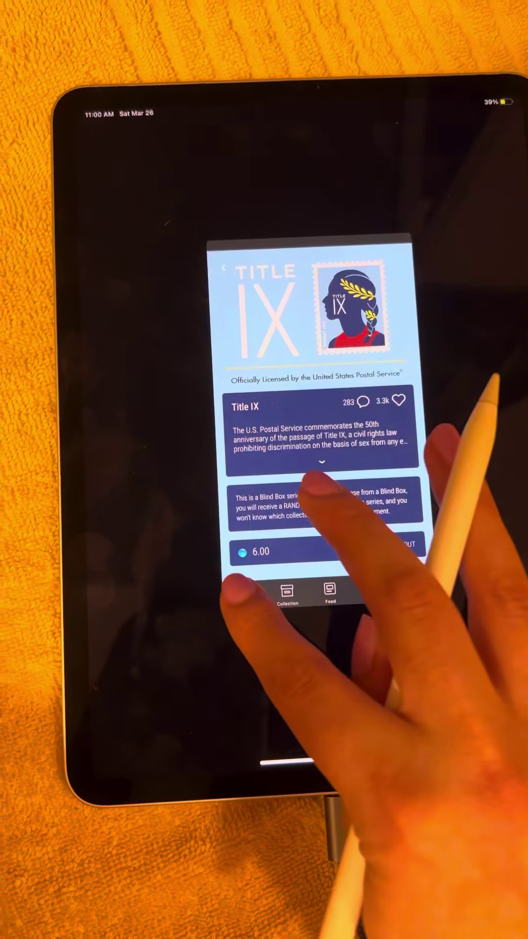
Go back from the sold-out Title IX page to the store home
click(242, 593)
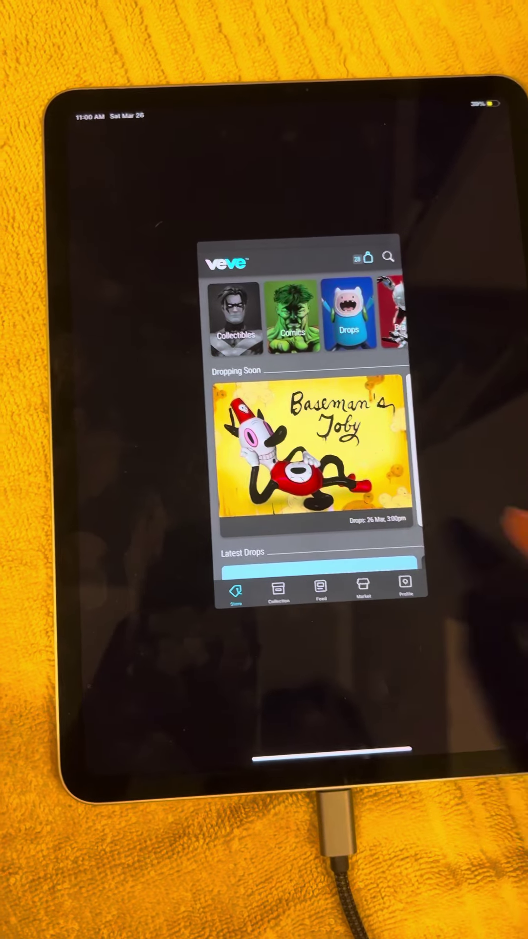
Open the Baseman's Toby Series 1 drop page from the Dropping Soon banner
click(353, 440)
scroll(316, 441, down, 3)
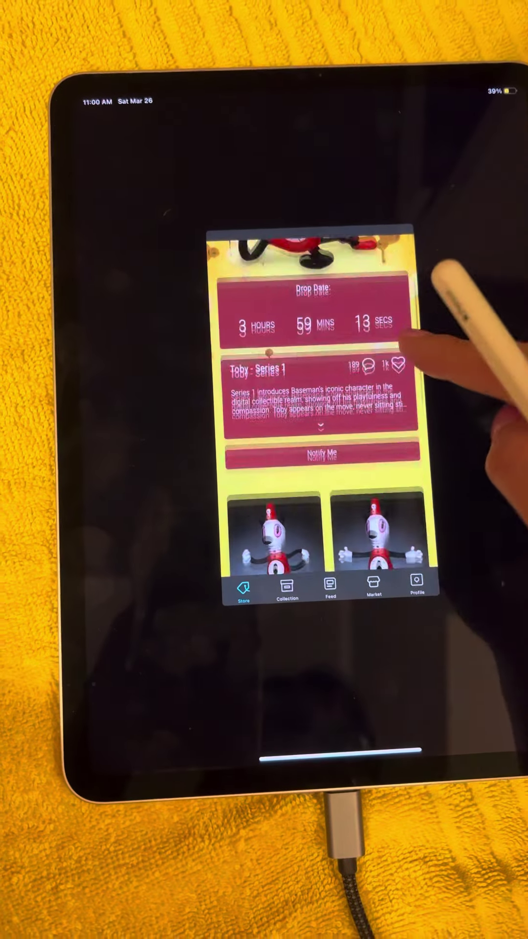
scroll(316, 404, up, 5)
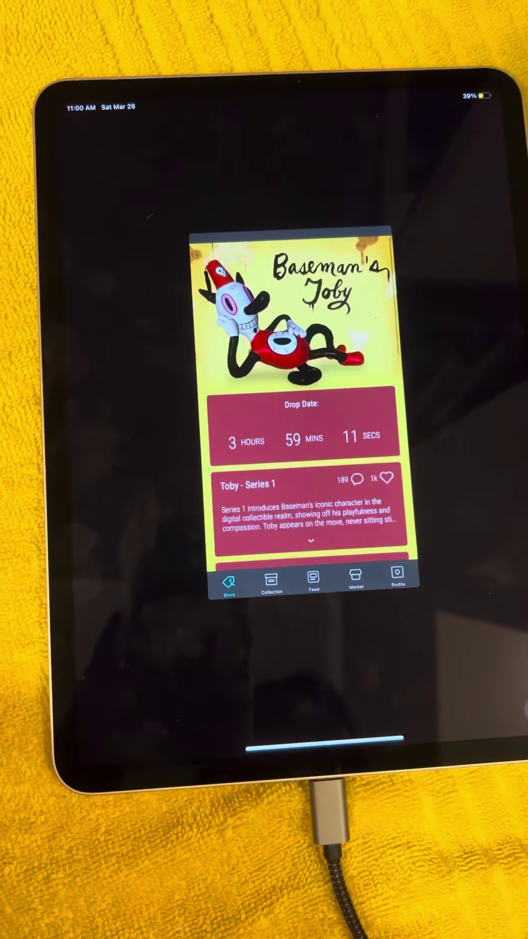